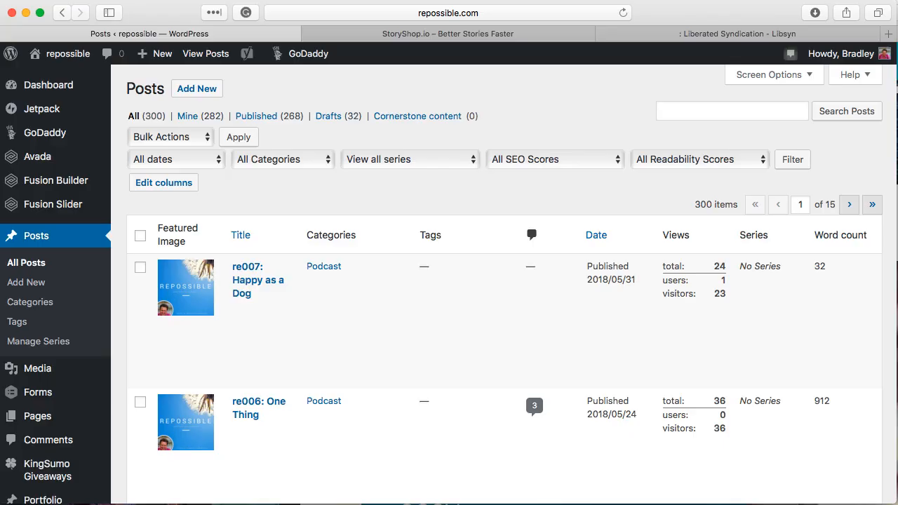
Look over the plugin entries in the admin menu and the list of existing podcast and writing posts
scroll(70, 391, "down", 10)
mouse_move(69, 391)
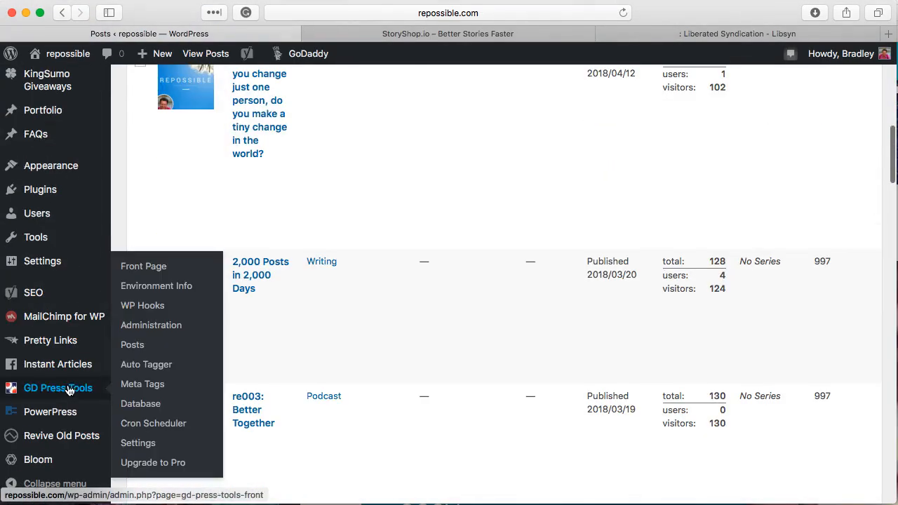
mouse_move(65, 417)
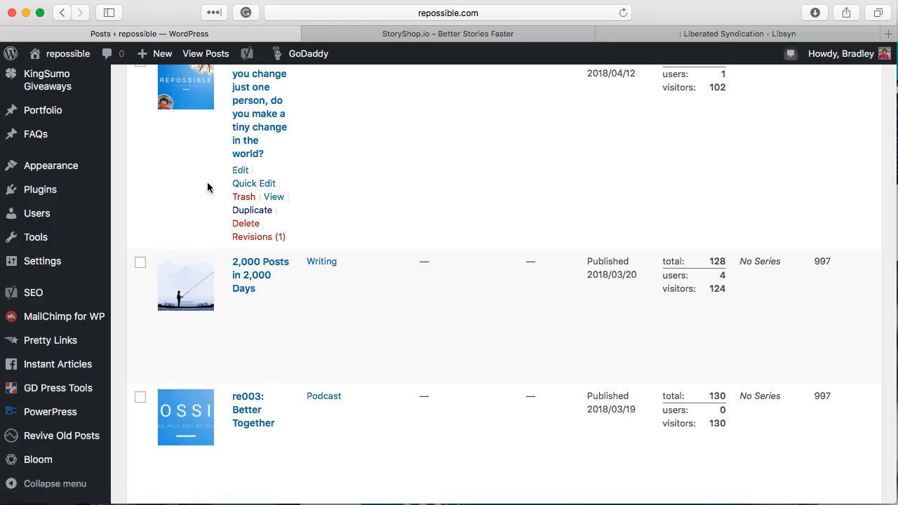
scroll(206, 187, "up", 10)
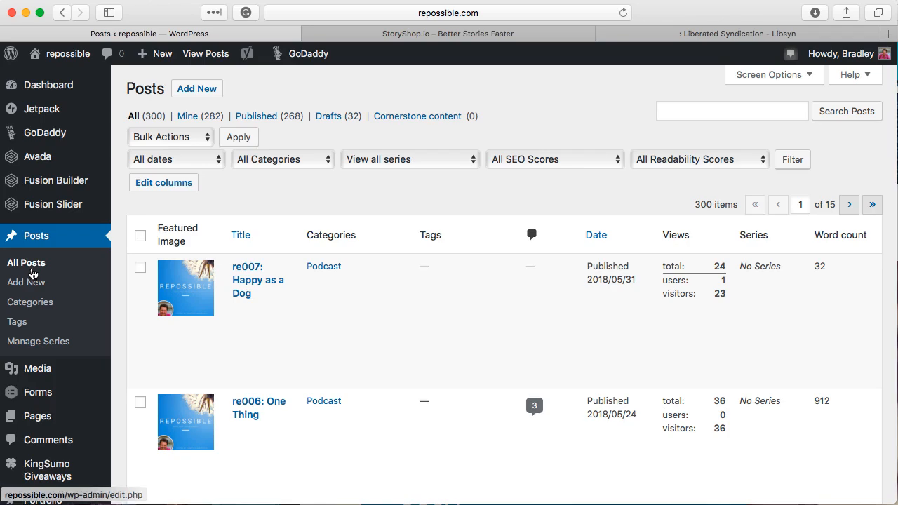
scroll(369, 339, "down", 10)
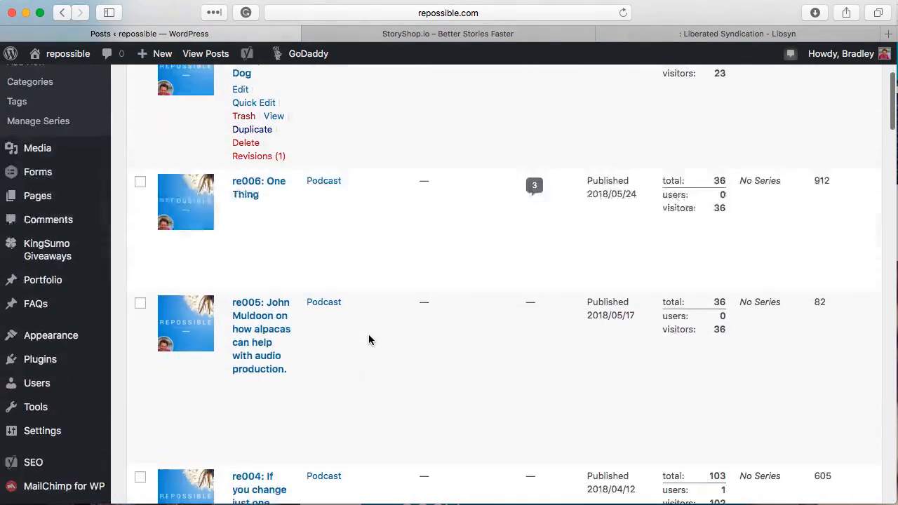
scroll(369, 340, "down", 12)
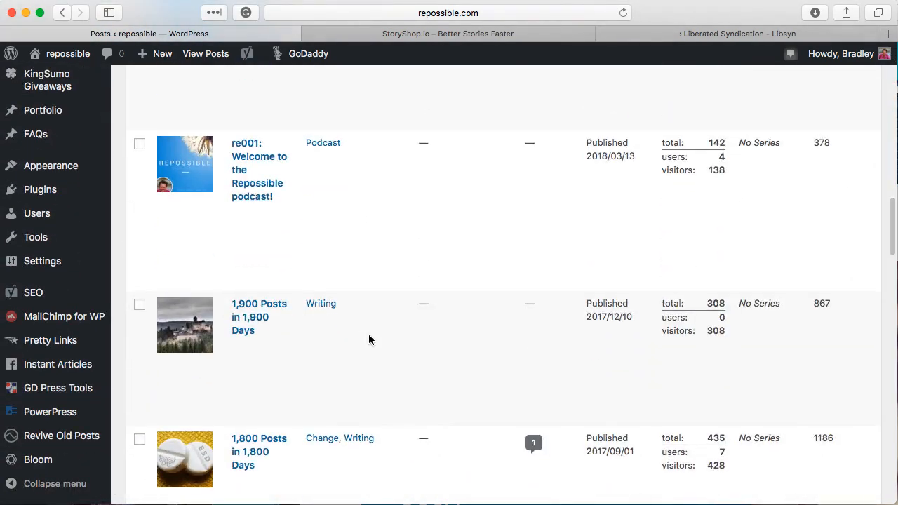
scroll(369, 339, "up", 20)
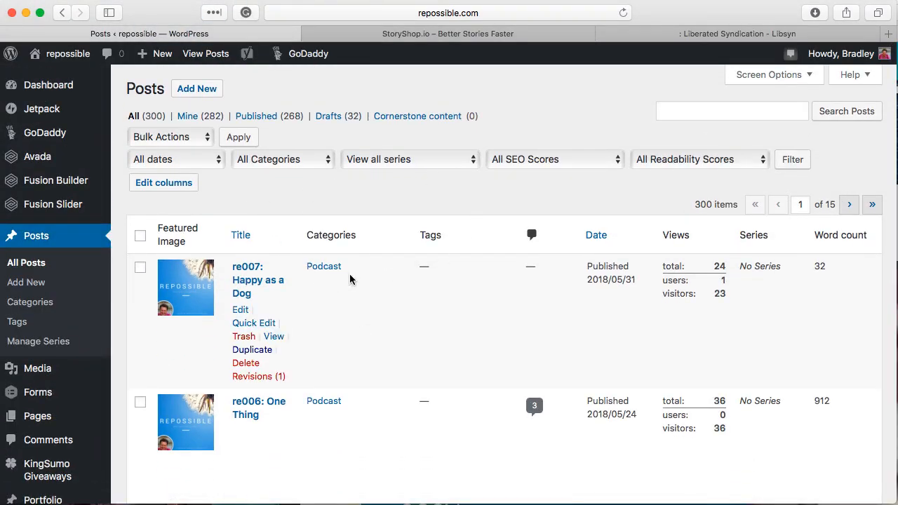
Start a new post titled "re008: A Kiss to Tremble the Heart", copying the chapter title from StoryShop after the episode number
left_click(195, 93)
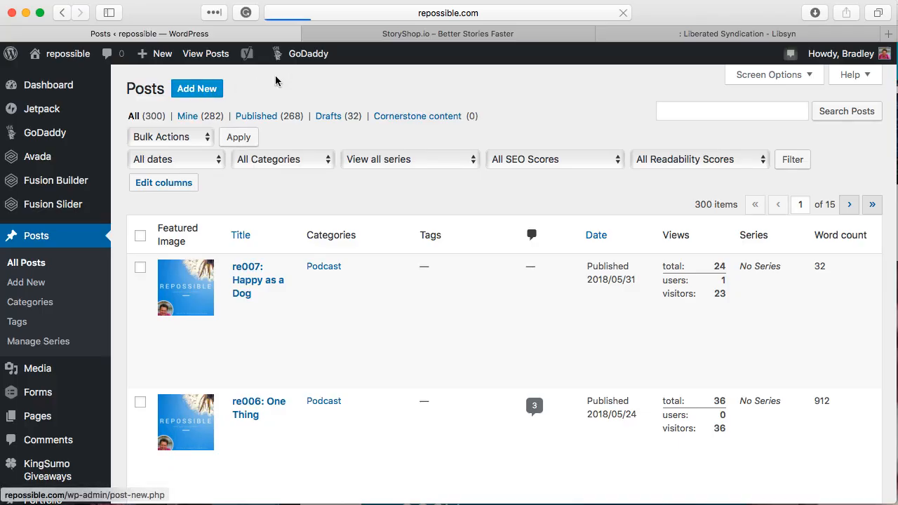
left_click(377, 38)
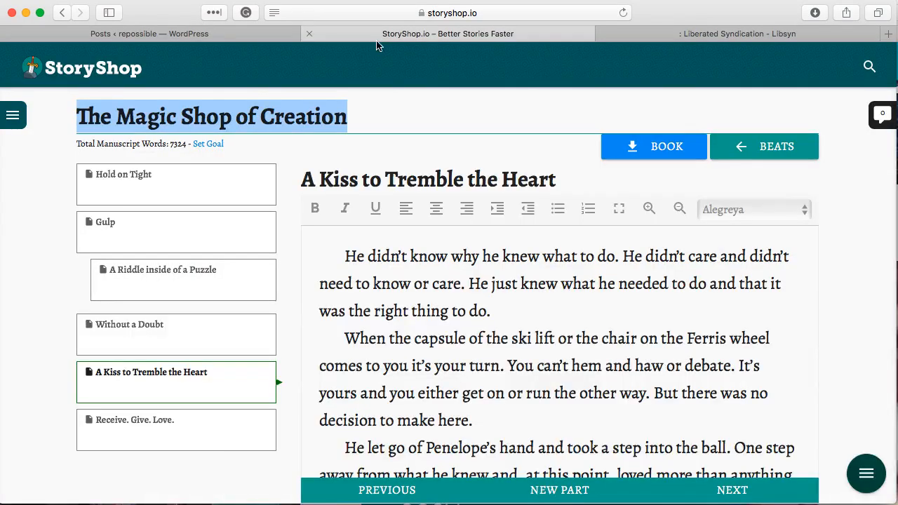
triple_click(400, 181)
key("super+c")
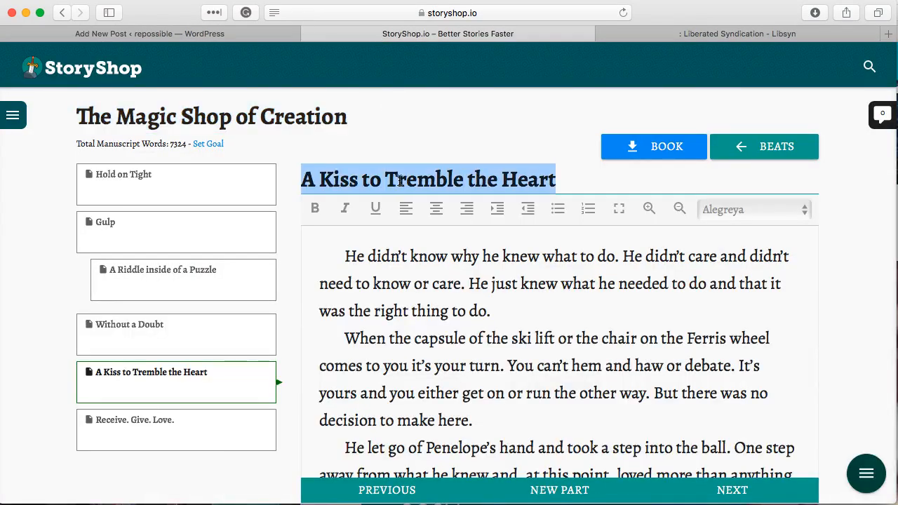
left_click(204, 34)
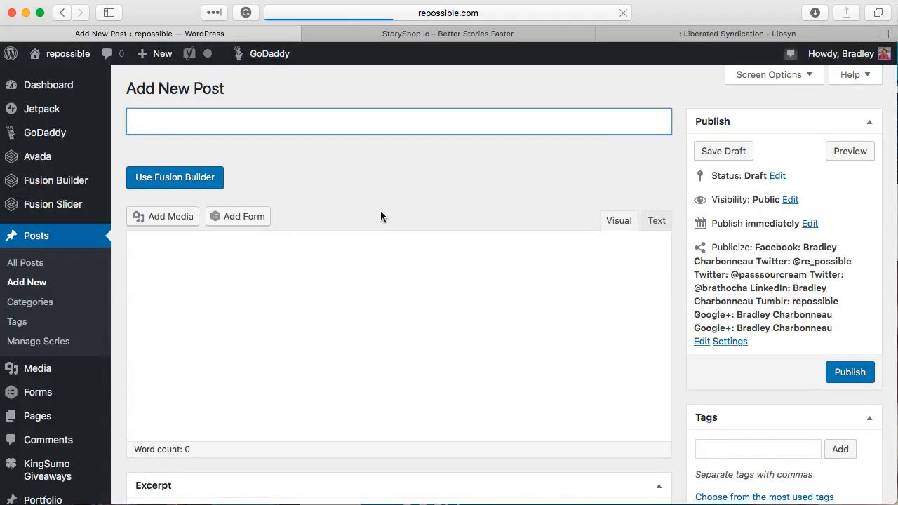
type("re008:")
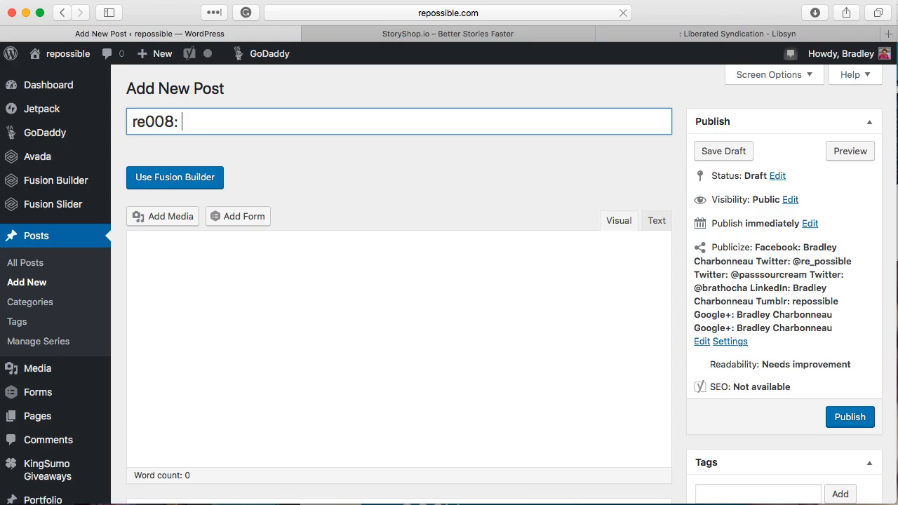
key("super+v")
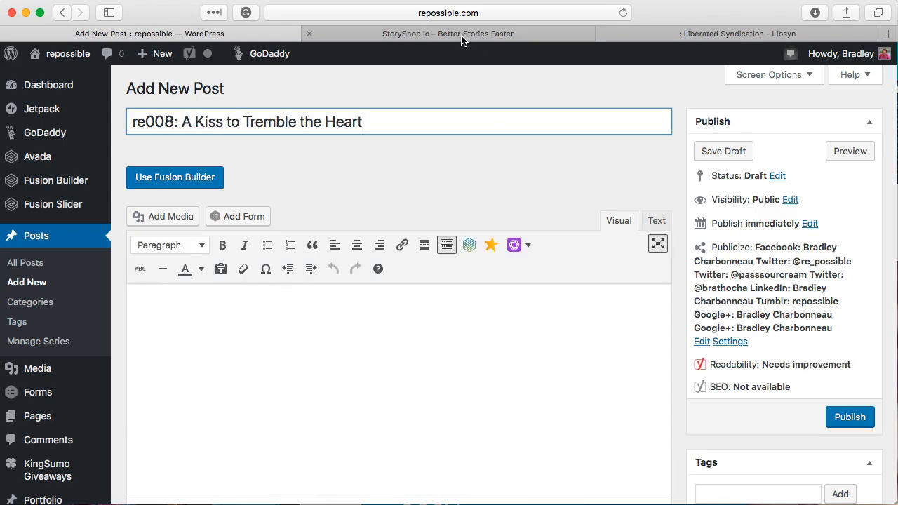
Copy the chapter's opening paragraph, starting "He didn't know why he knew what to do.", from StoryShop into the WordPress post body
left_click(462, 34)
left_click_drag(500, 311, 315, 251)
key("super+c")
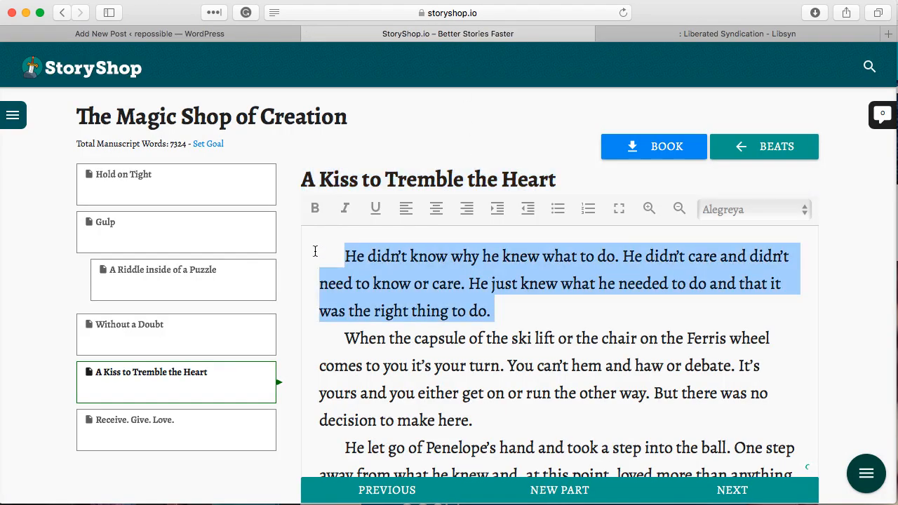
left_click(181, 33)
left_click(243, 320)
key("super+v")
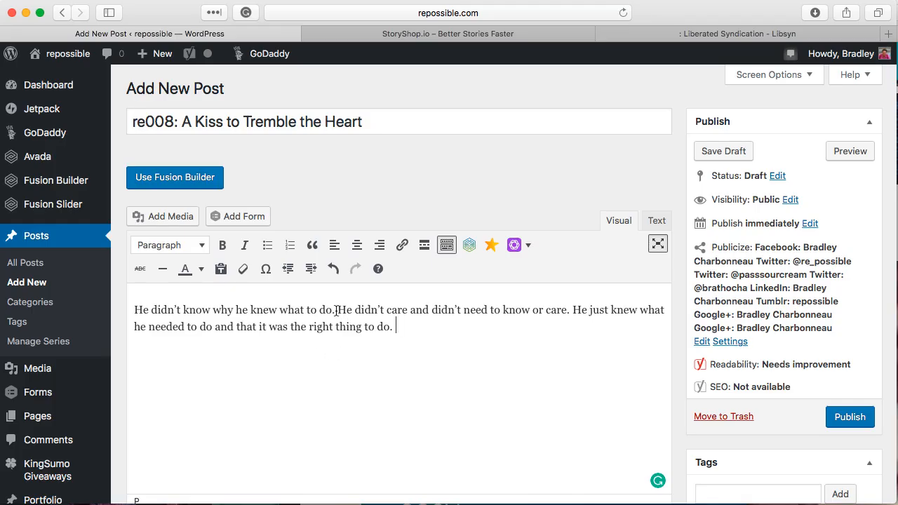
Copy the body's first sentence, "He didn't know why he knew what to do.", into the post's excerpt
left_click_drag(337, 309, 107, 310)
key("super+c")
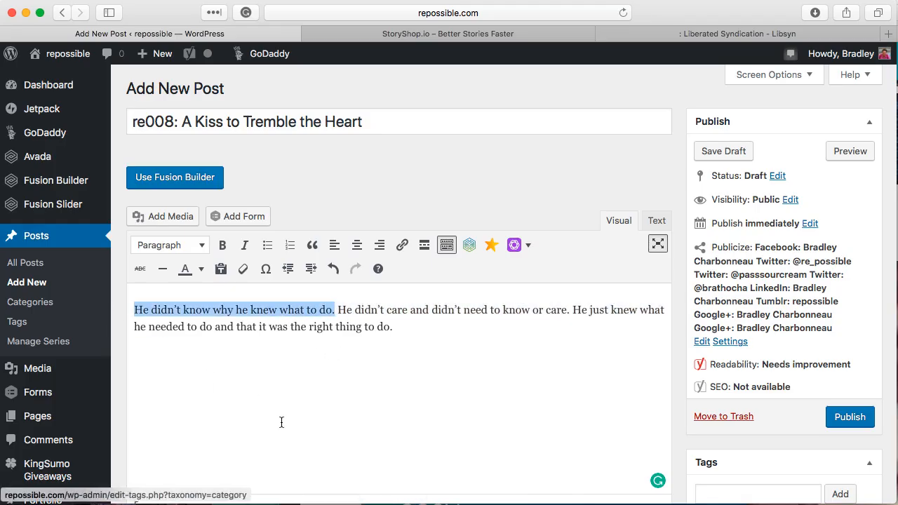
scroll(281, 420, "down", 5)
left_click(221, 354)
key("super+v")
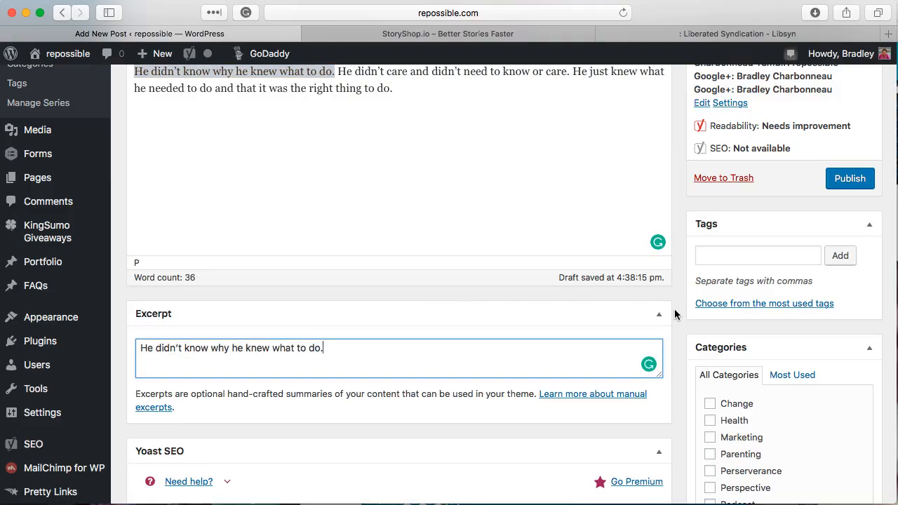
Assign the post to the Podcast category
scroll(676, 312, "down", 3)
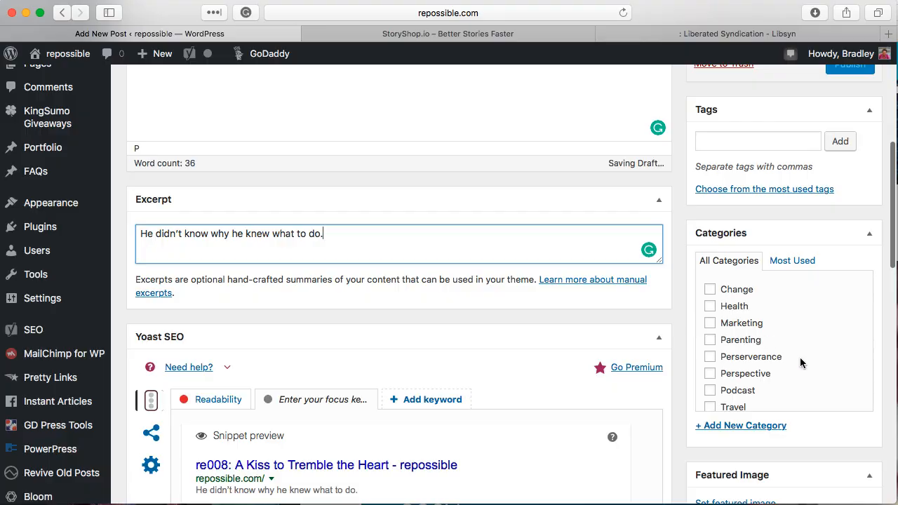
scroll(800, 357, "down", 2)
left_click(733, 357)
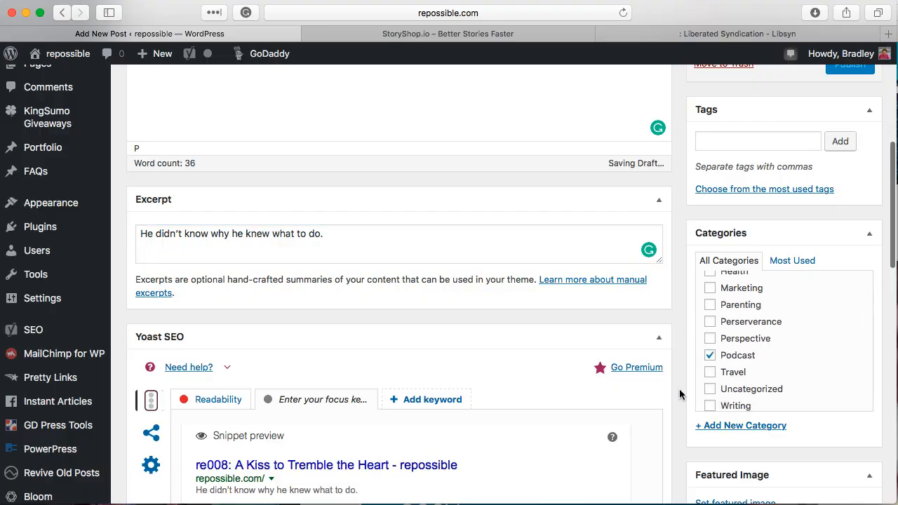
Set the 1400 × 1400 media library image repossible-pod-002.png as the post's featured image
scroll(678, 407, "down", 3)
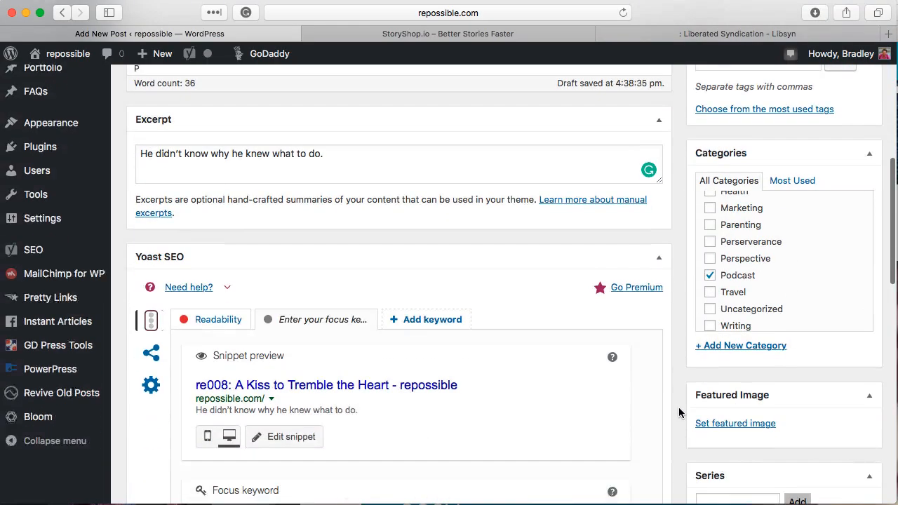
left_click(721, 409)
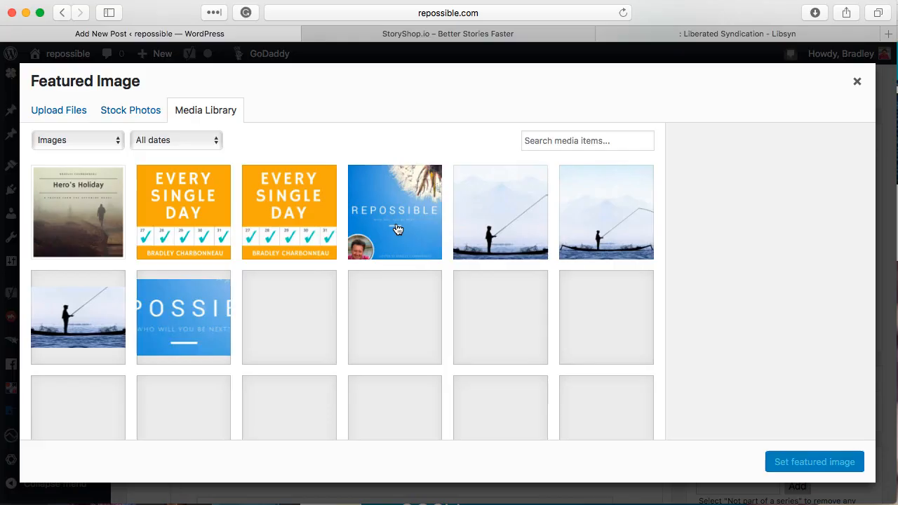
left_click(396, 230)
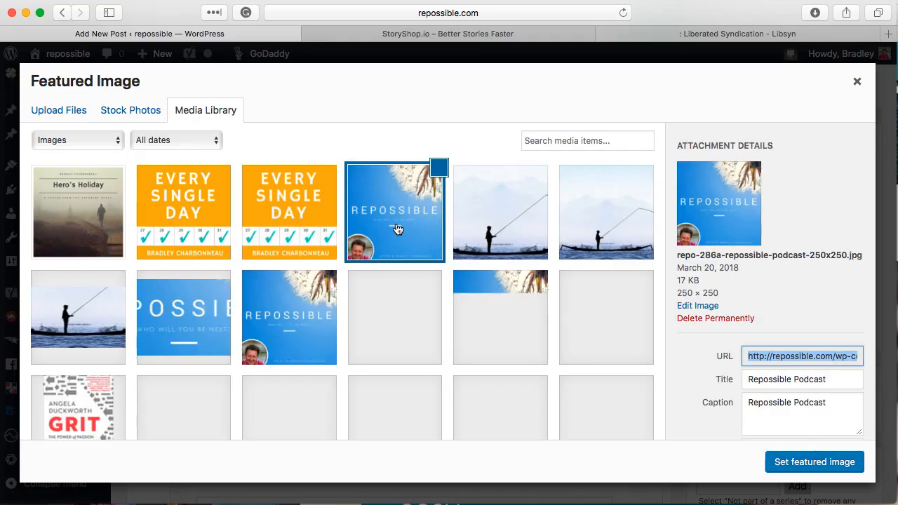
left_click(297, 315)
left_click(400, 322)
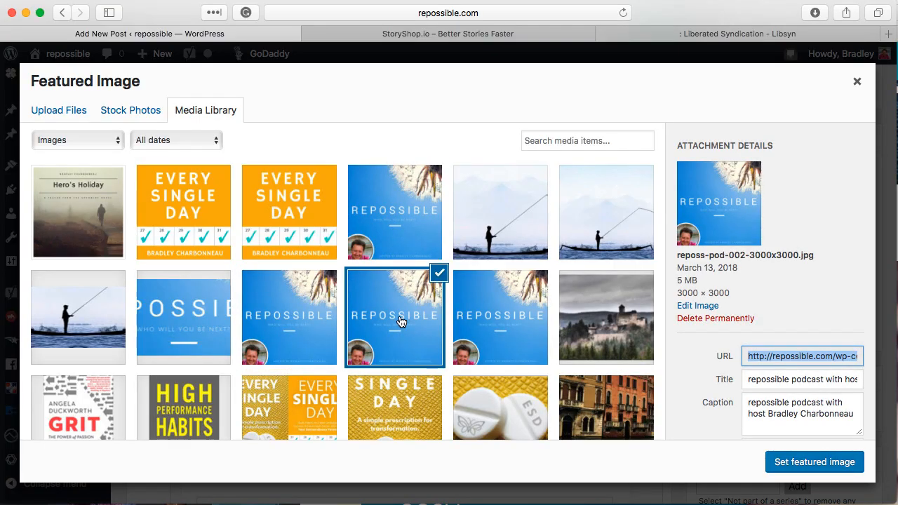
left_click(489, 325)
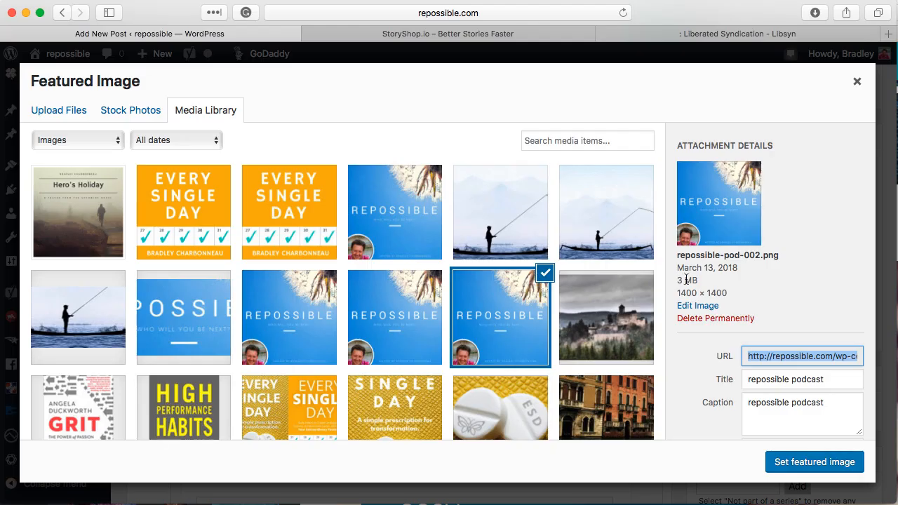
left_click(813, 457)
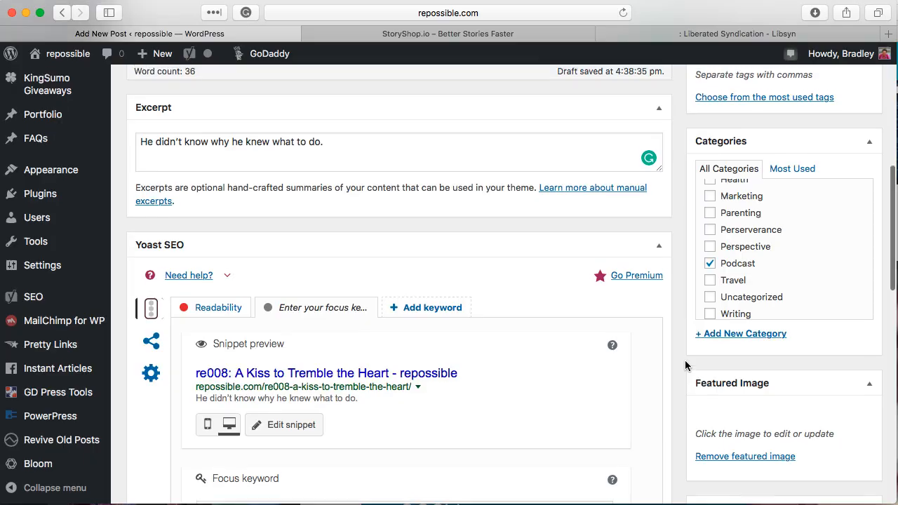
Set the Yoast SEO focus keyword to "repossible podcast"
scroll(685, 360, "down", 5)
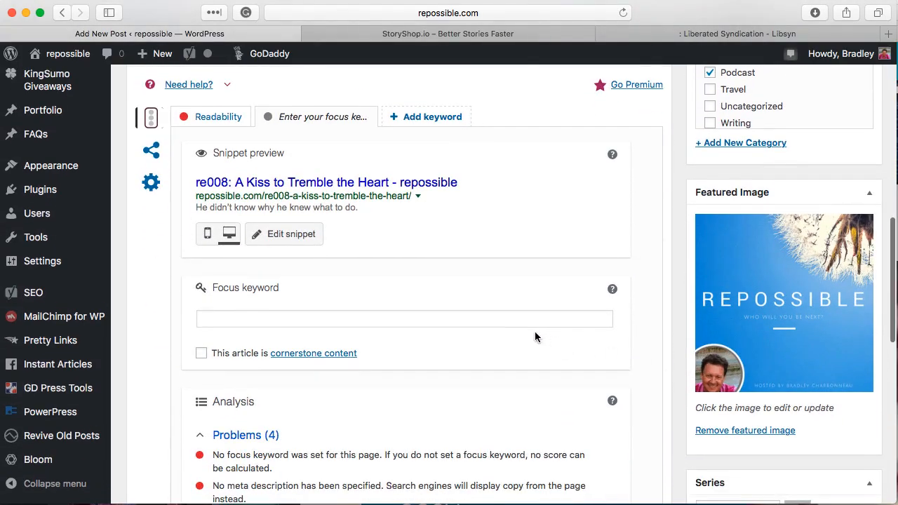
left_click(512, 318)
type("repos")
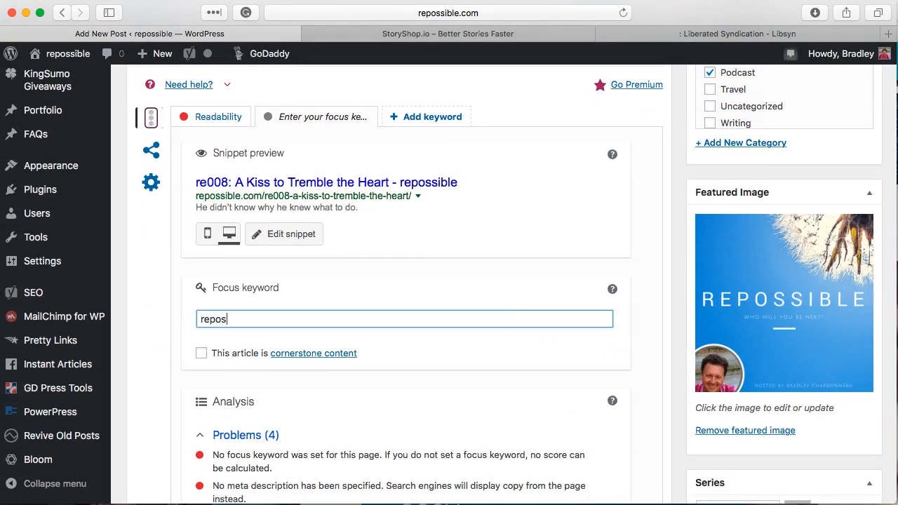
key("BackSpace")
key("BackSpace")
type("ressible podcast")
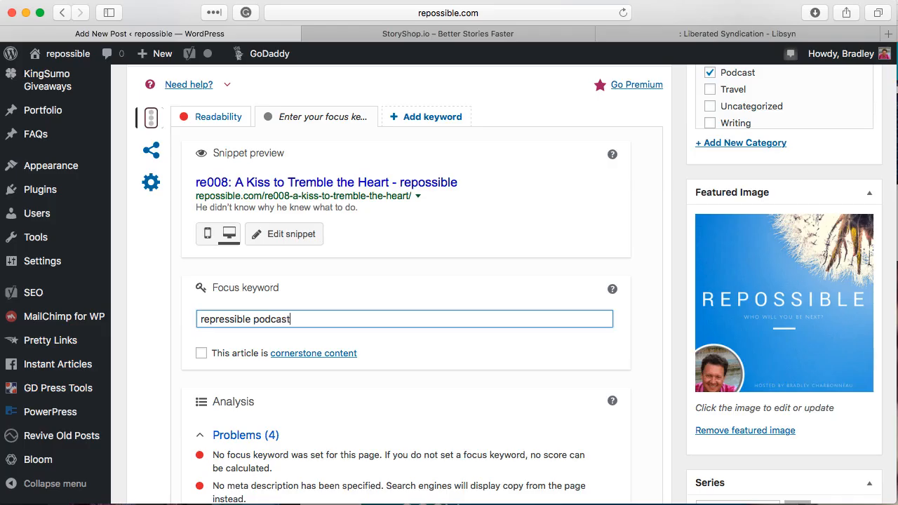
left_click(226, 319)
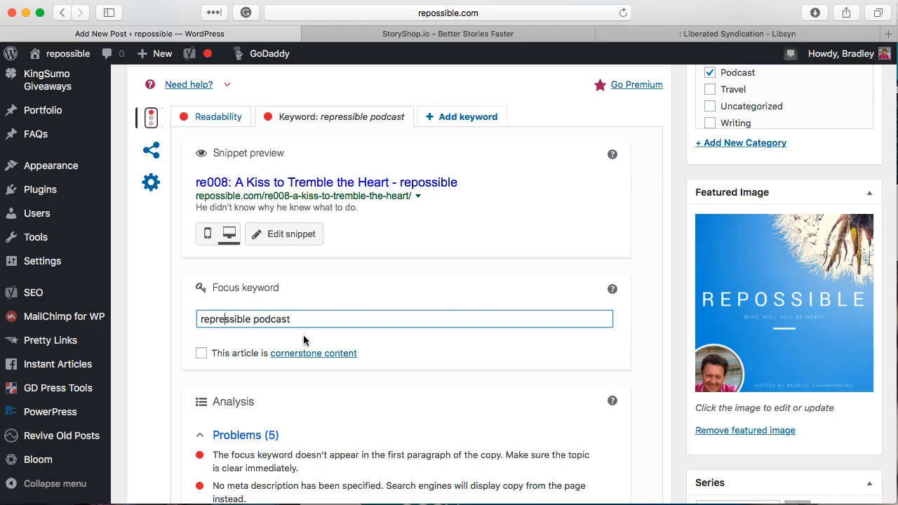
key("BackSpace")
key("BackSpace")
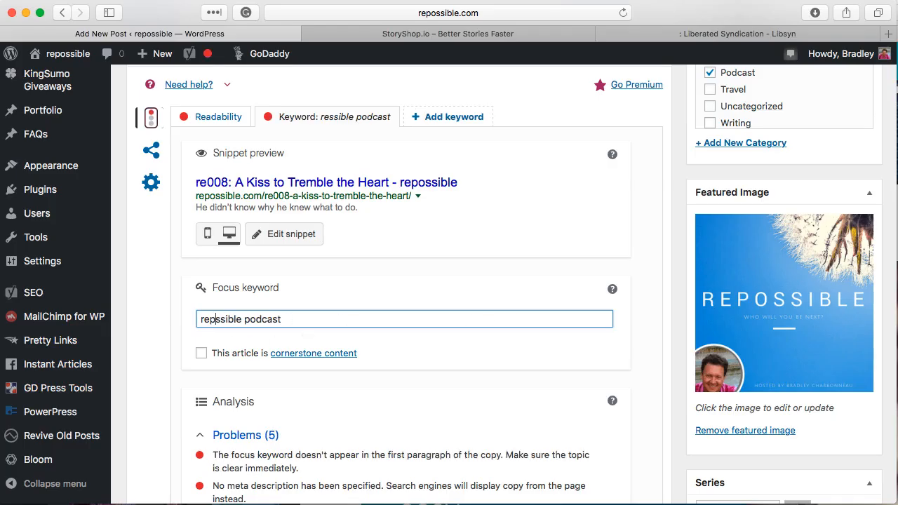
type("o")
left_click(399, 318)
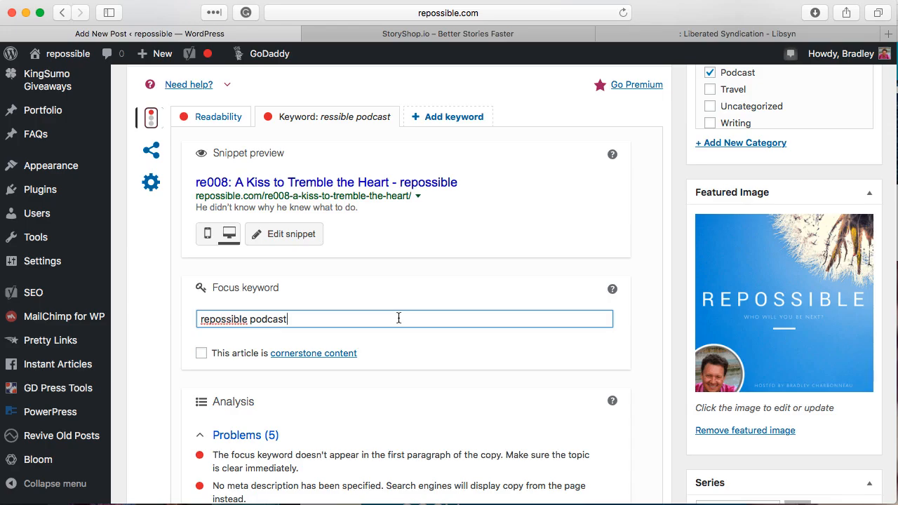
Review the post's Podcast Episode media fields, and switch to Libsyn to start a new file for download only
scroll(531, 413, "down", 2)
scroll(531, 414, "down", 10)
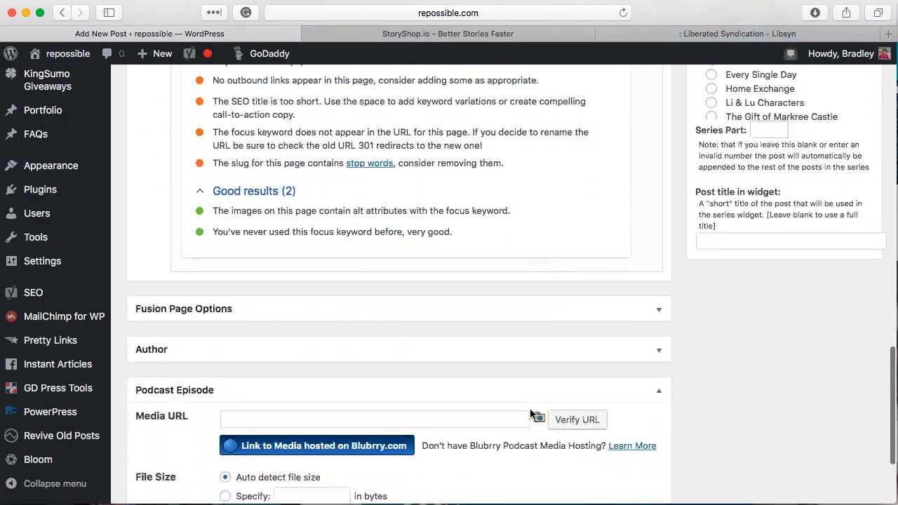
scroll(530, 414, "down", 3)
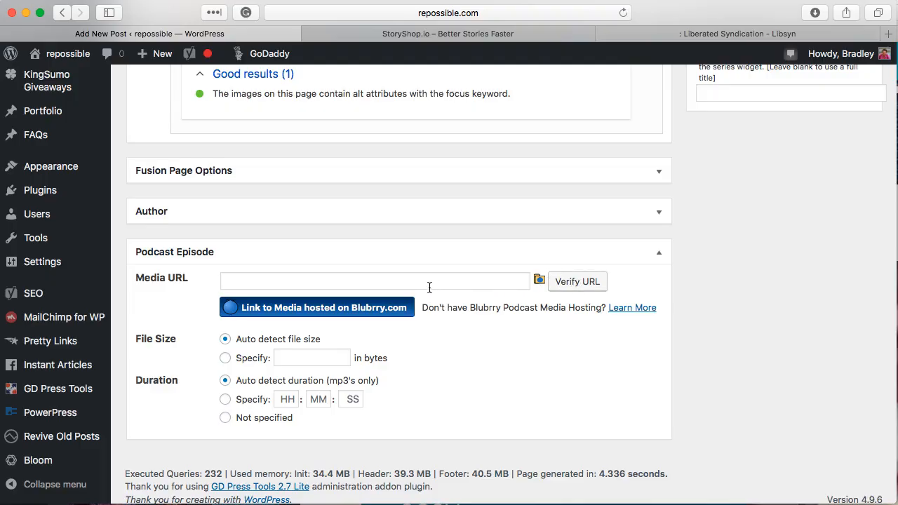
left_click(638, 37)
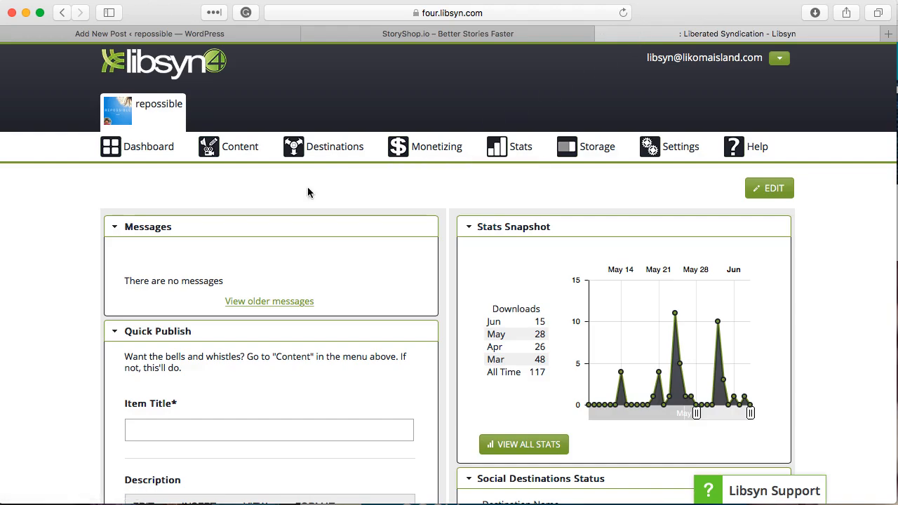
mouse_move(229, 153)
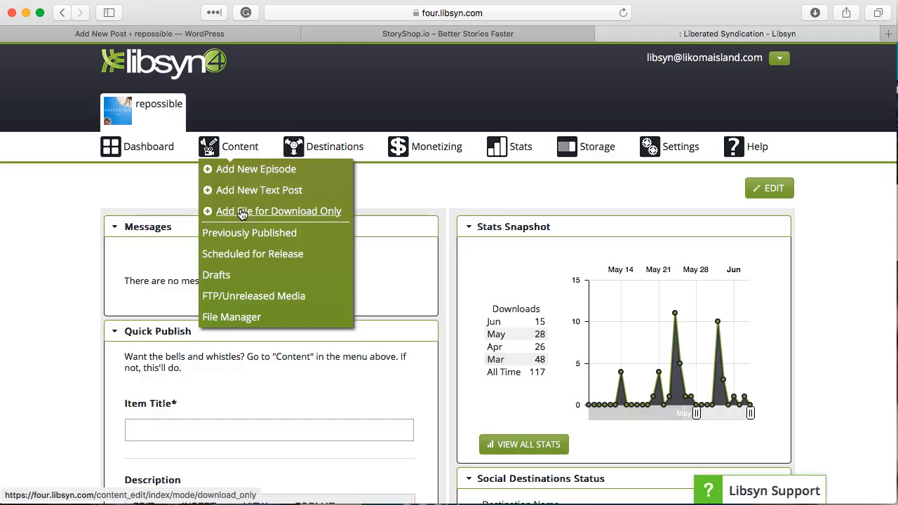
left_click(294, 215)
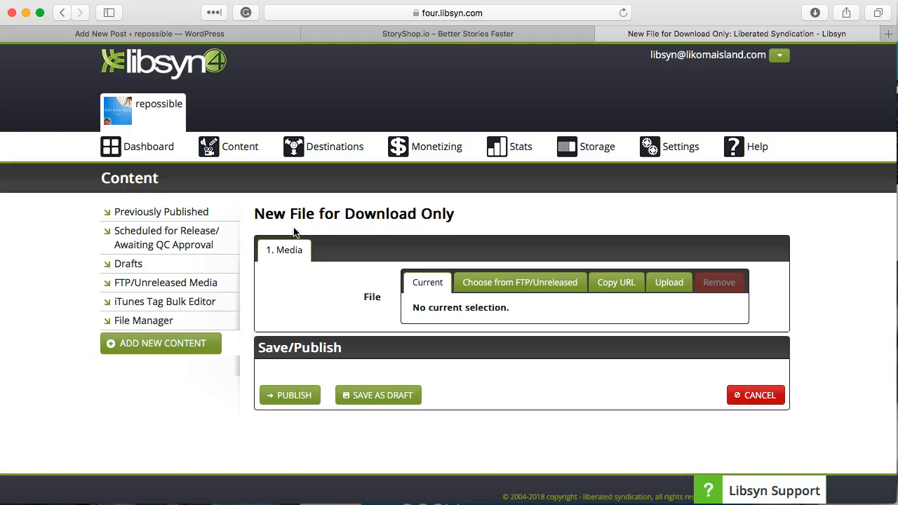
Upload repossible-008.mp3 from the Garage Band folder as the download-only file and publish it on Libsyn
left_click(663, 282)
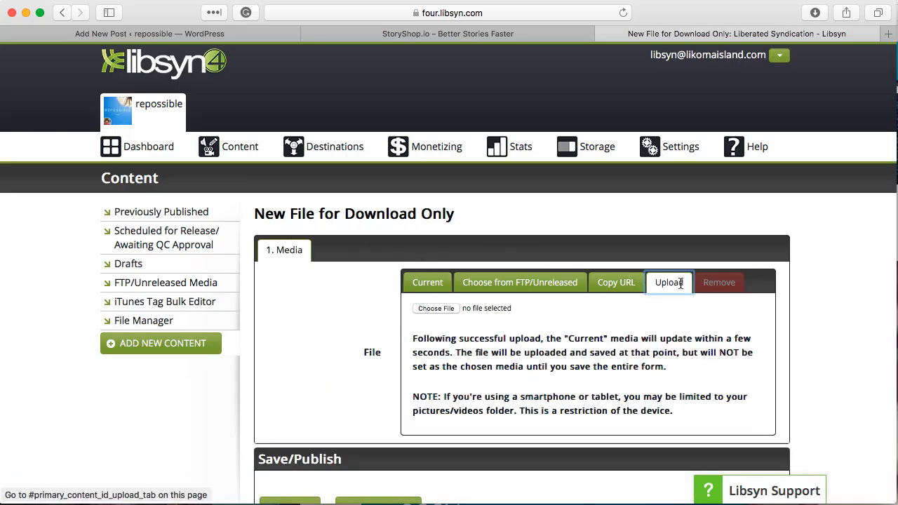
left_click(440, 308)
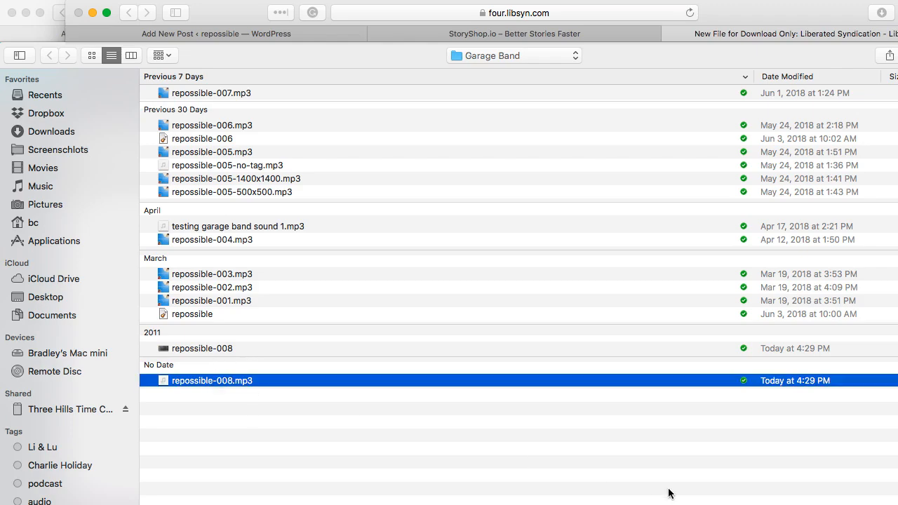
key("Return")
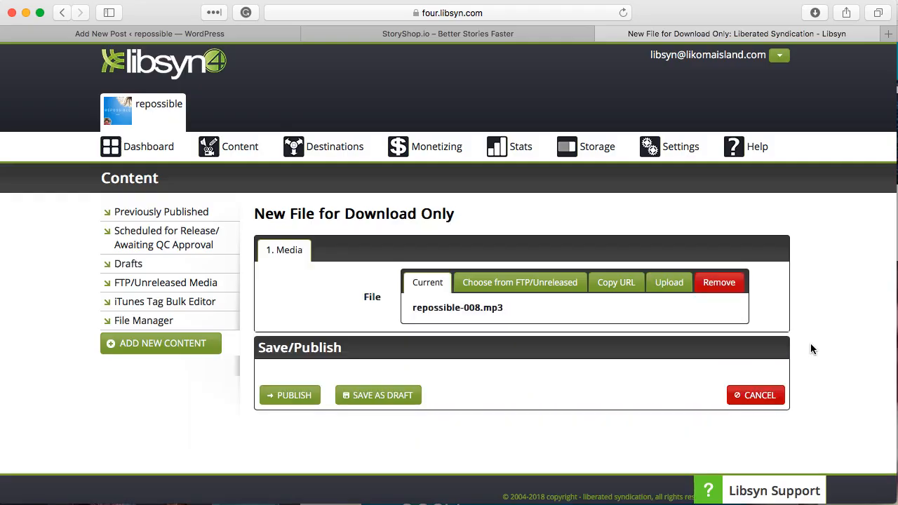
scroll(810, 349, "down", 1)
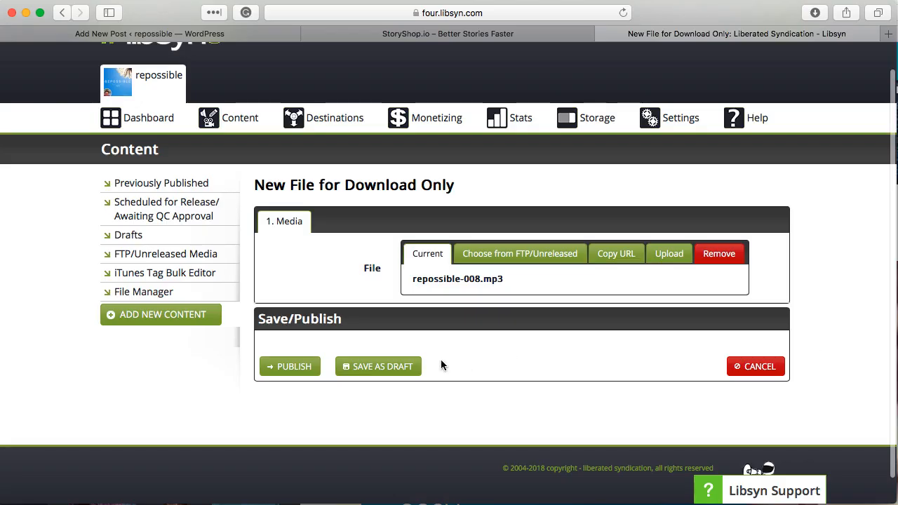
left_click(284, 370)
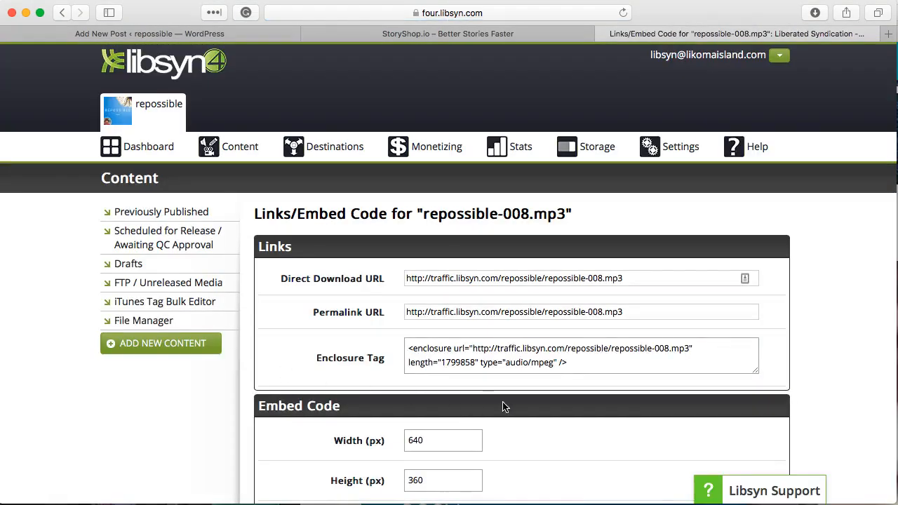
Copy the Direct Download URL of repossible-008.mp3 into the Podcast Episode Media URL of the WordPress post and verify it
left_click(503, 277)
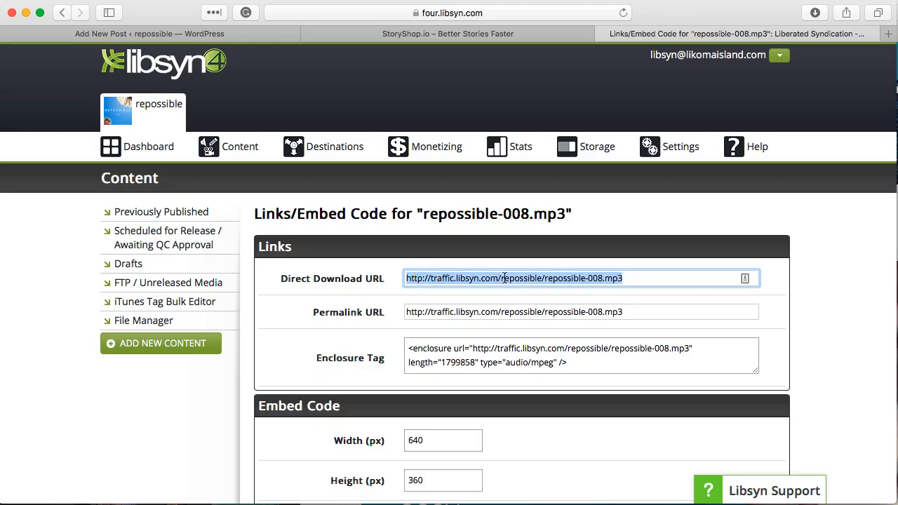
right_click(504, 278)
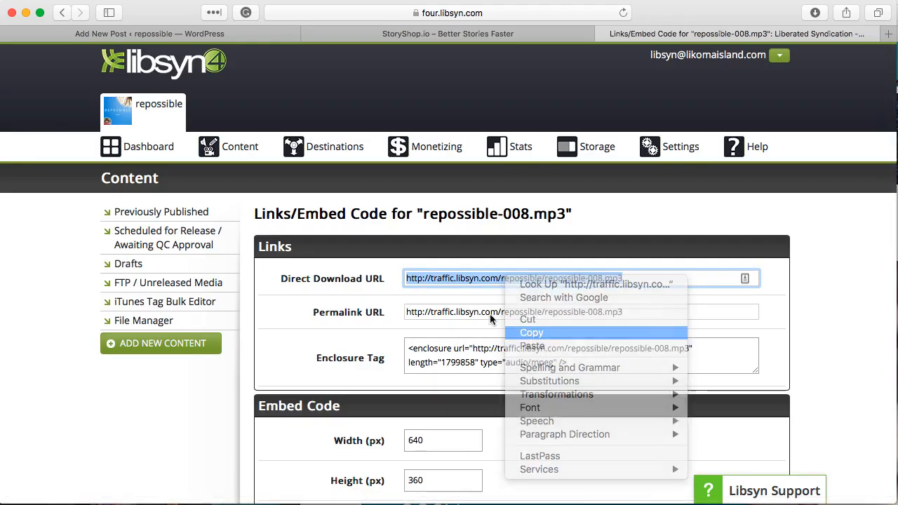
left_click(531, 332)
left_click(202, 33)
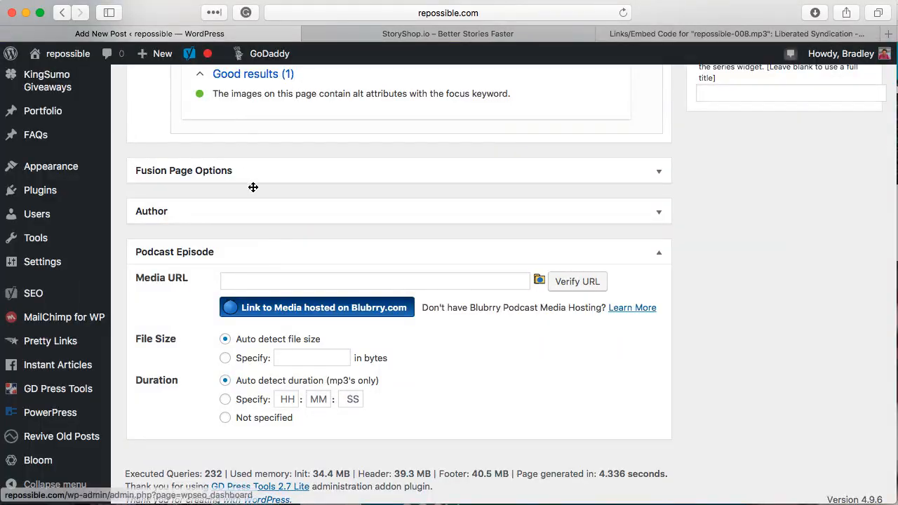
left_click(294, 282)
key("super+v")
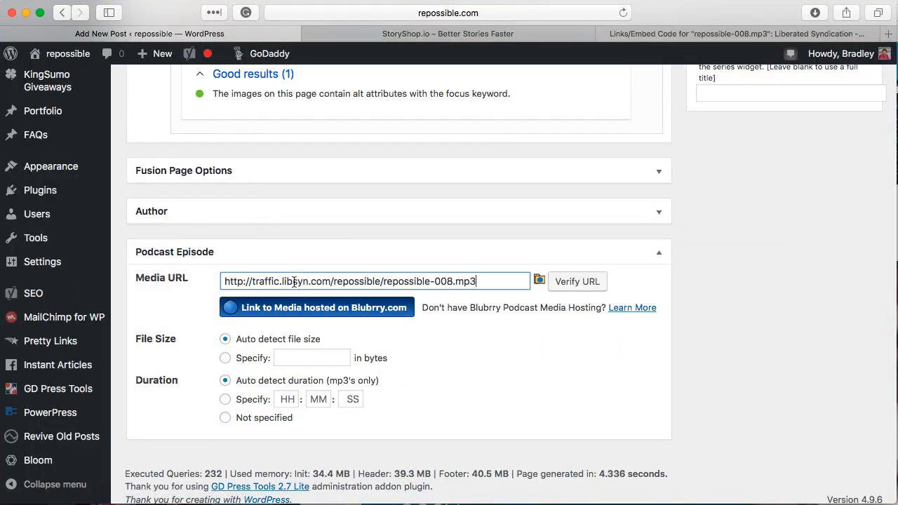
left_click(569, 283)
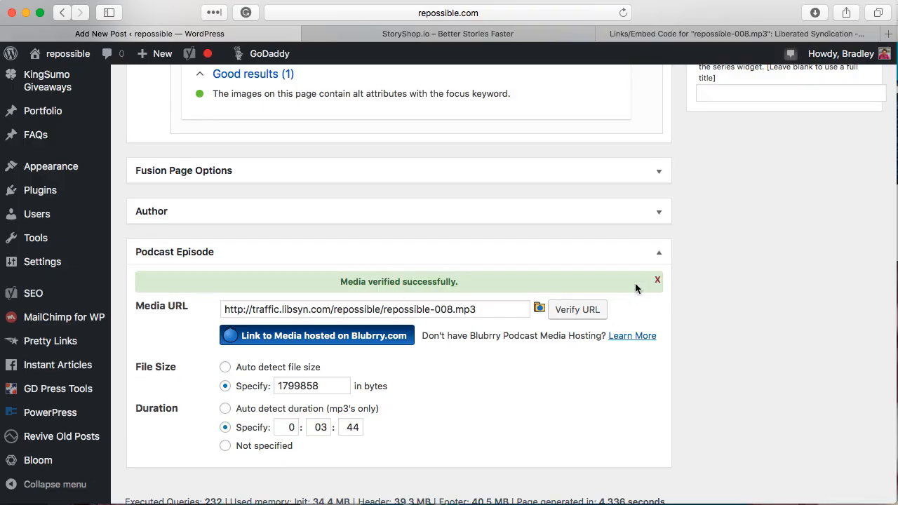
Shorten the post's permalink slug to re008-kiss and publish the post
scroll(674, 245, "up", 10)
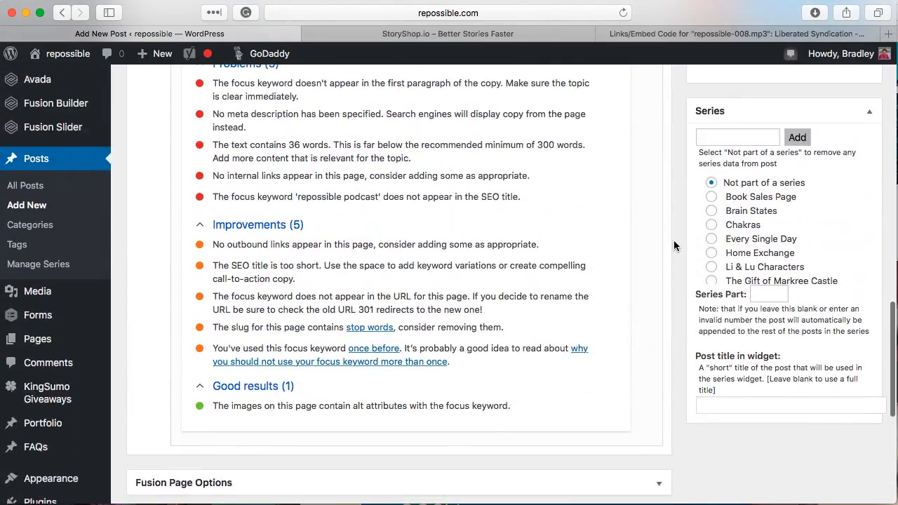
scroll(673, 240, "up", 15)
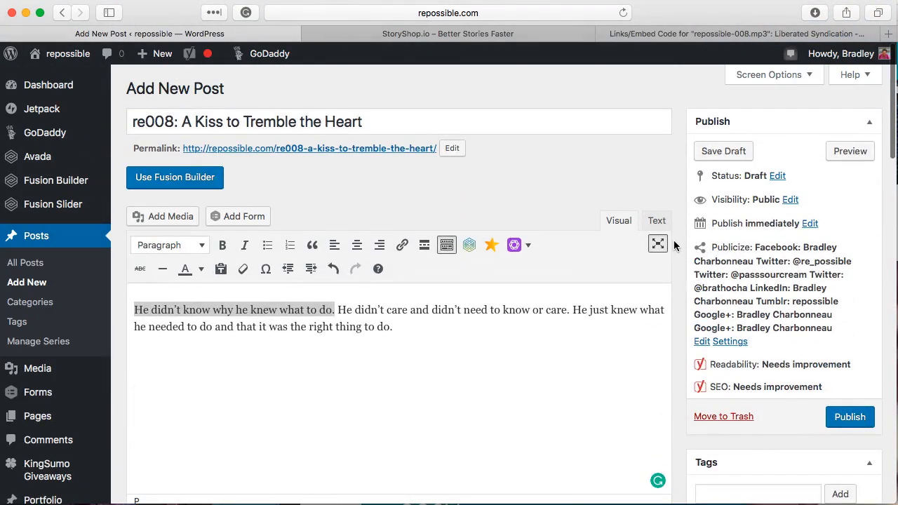
left_click(465, 358)
scroll(597, 435, "down", 3)
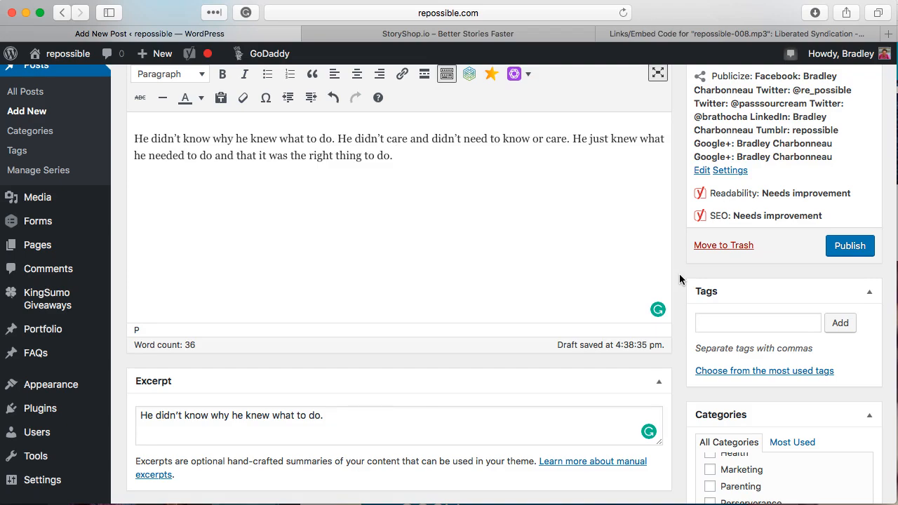
scroll(679, 279, "up", 5)
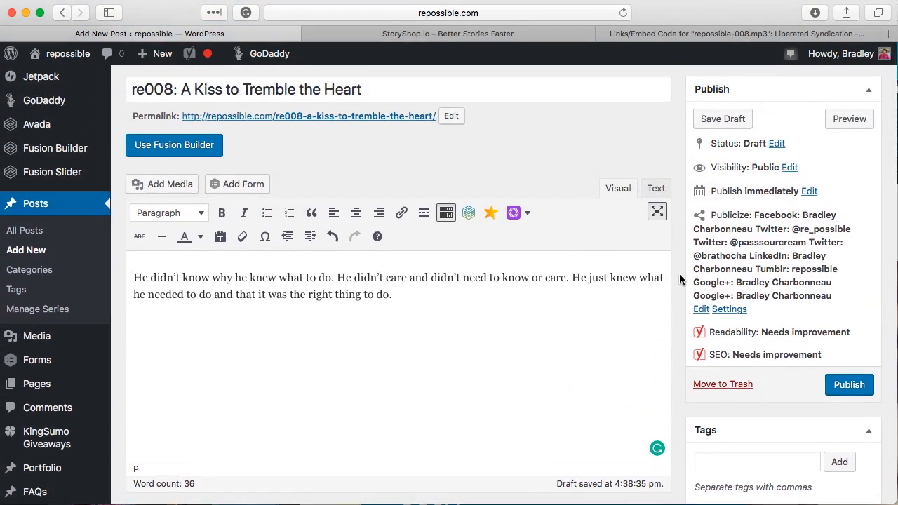
left_click(453, 116)
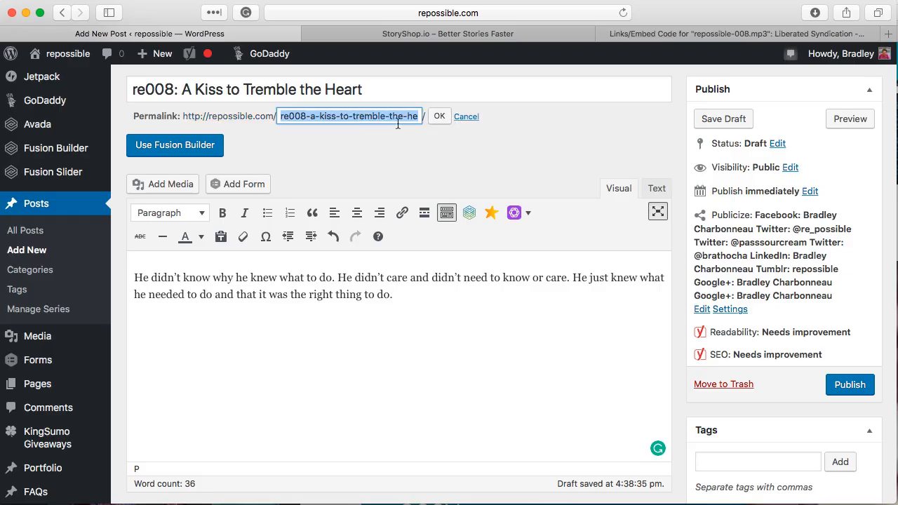
left_click(366, 117)
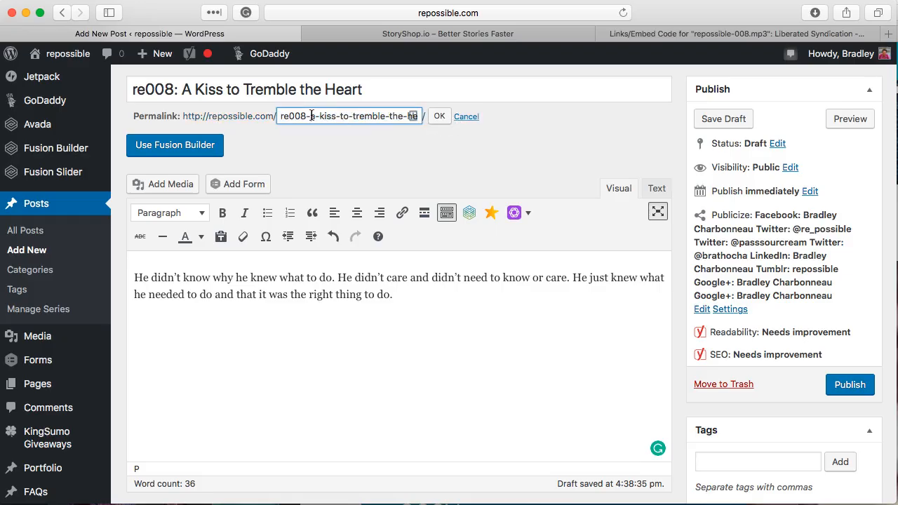
left_click_drag(311, 117, 608, 140)
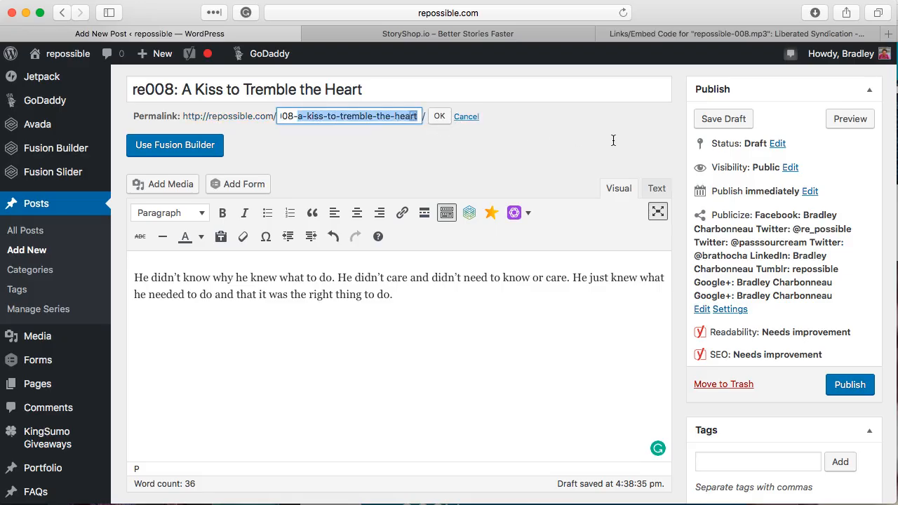
type("kiss")
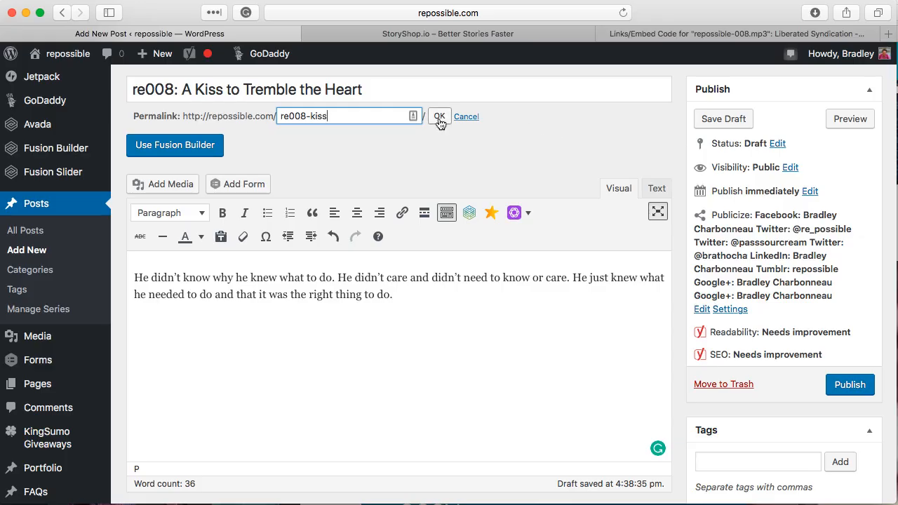
left_click(438, 121)
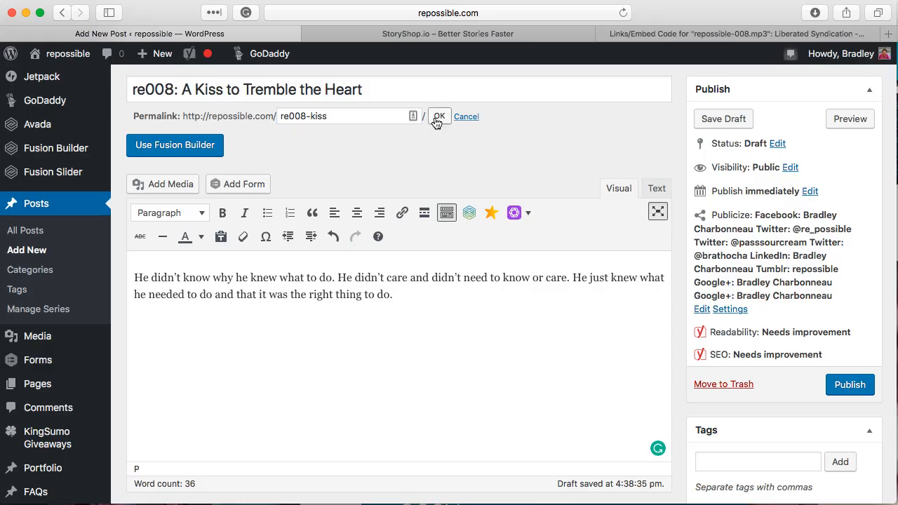
left_click(864, 384)
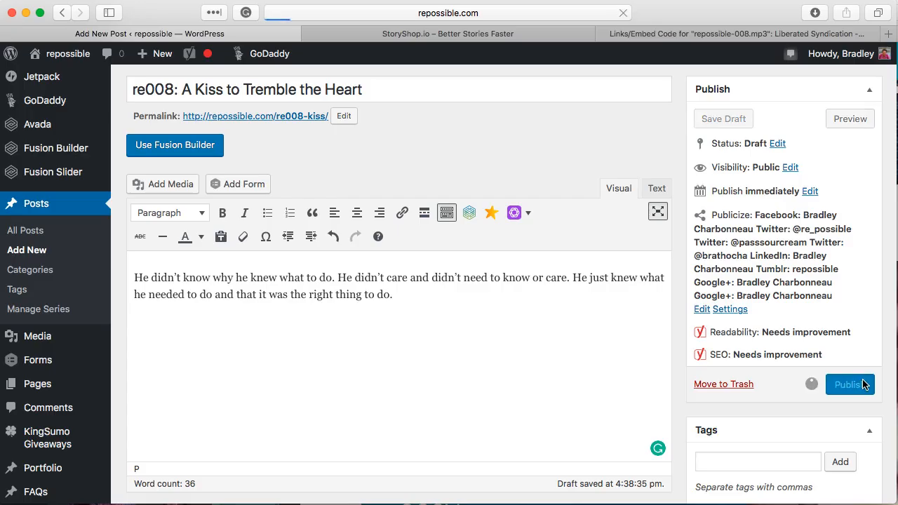